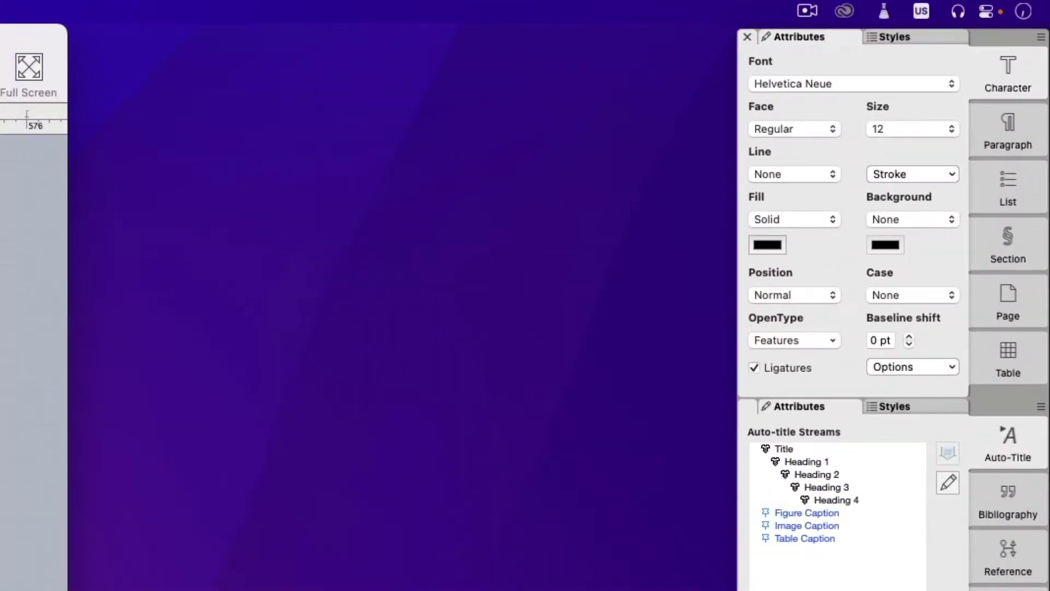
Step: Add a 29 pt left-aligned header on every page reading the page number followed by ' | 2020'
{"action": "left_click", "coordinate": [995, 285]}
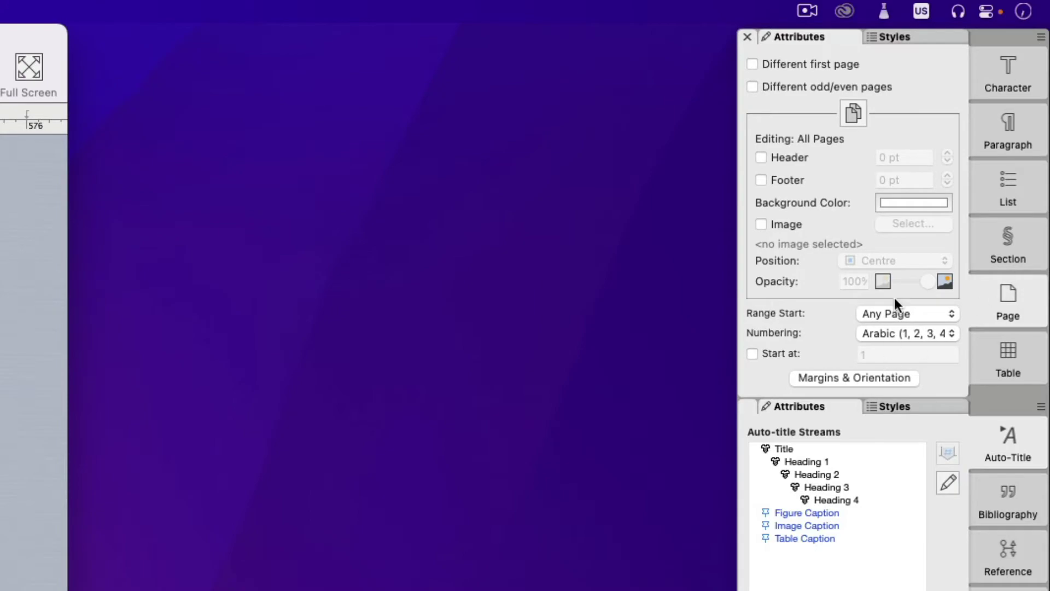
{"action": "left_click", "coordinate": [760, 157]}
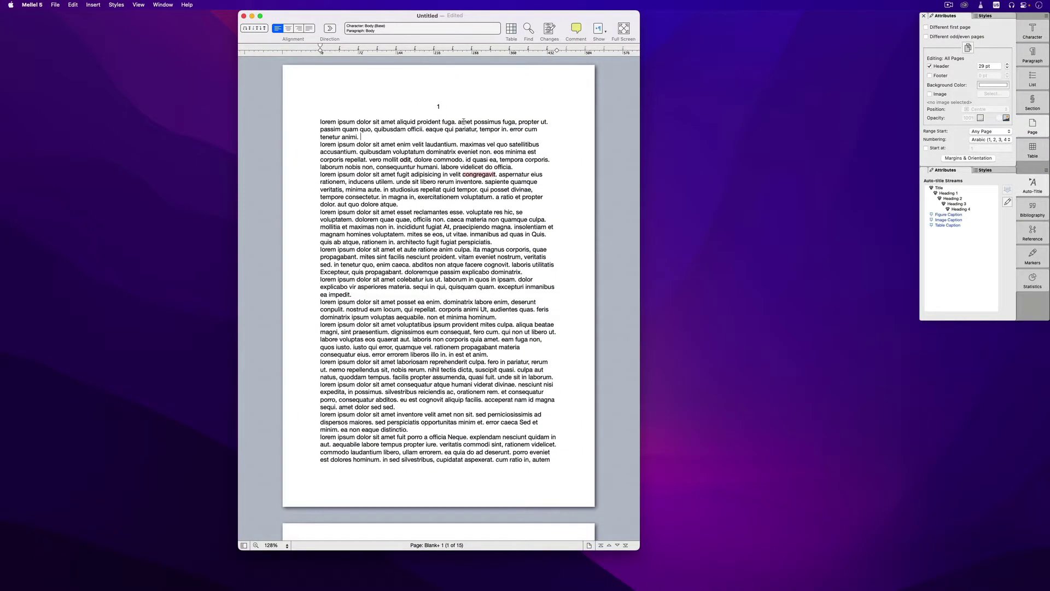
{"action": "left_click", "coordinate": [445, 106]}
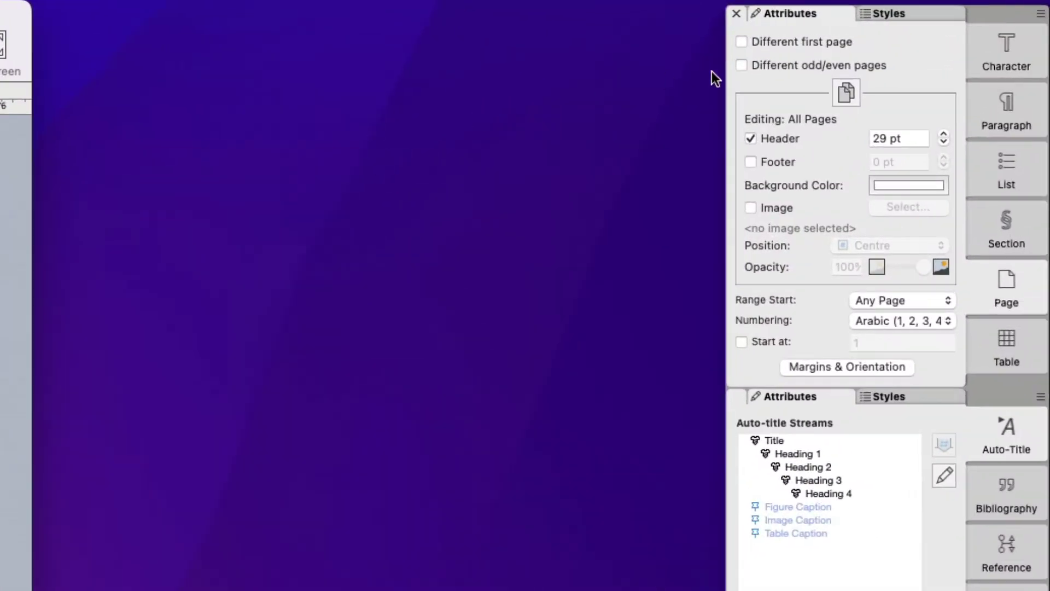
{"action": "left_click", "coordinate": [1007, 104]}
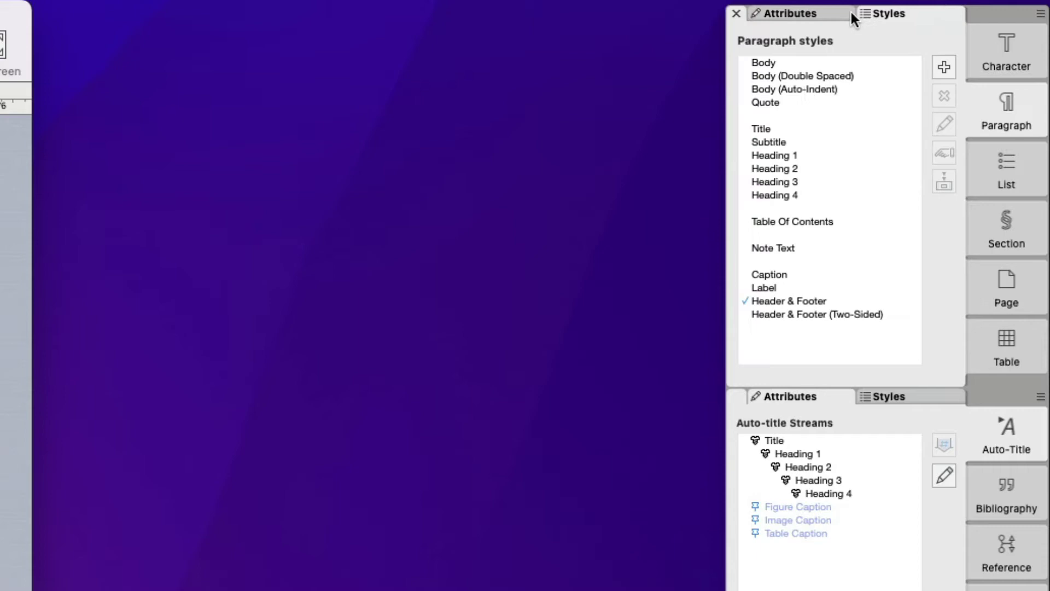
{"action": "left_click", "coordinate": [849, 12]}
{"action": "left_click", "coordinate": [742, 65]}
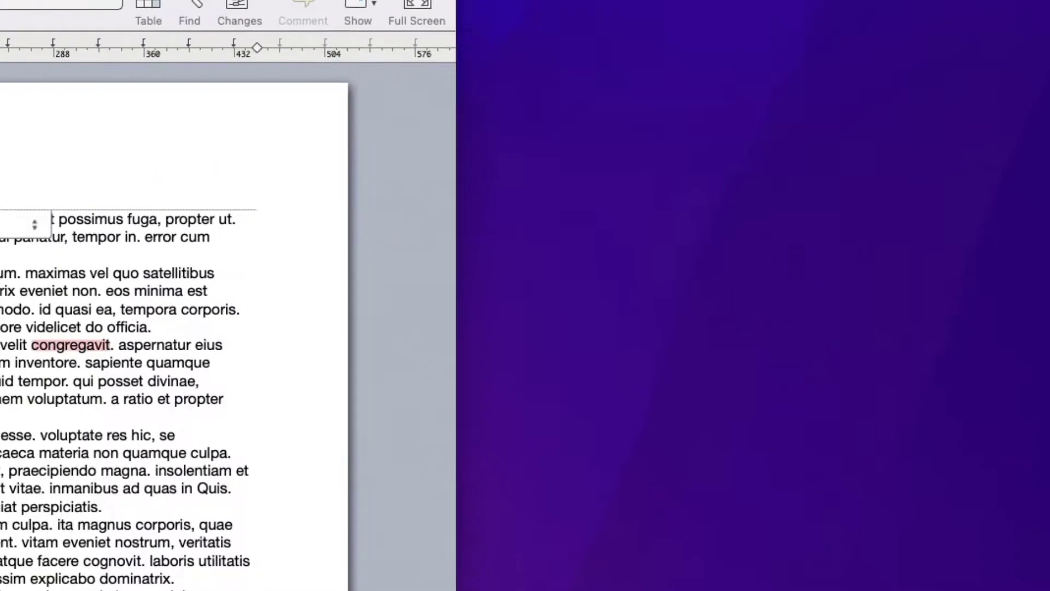
{"action": "type", "text": "|"}
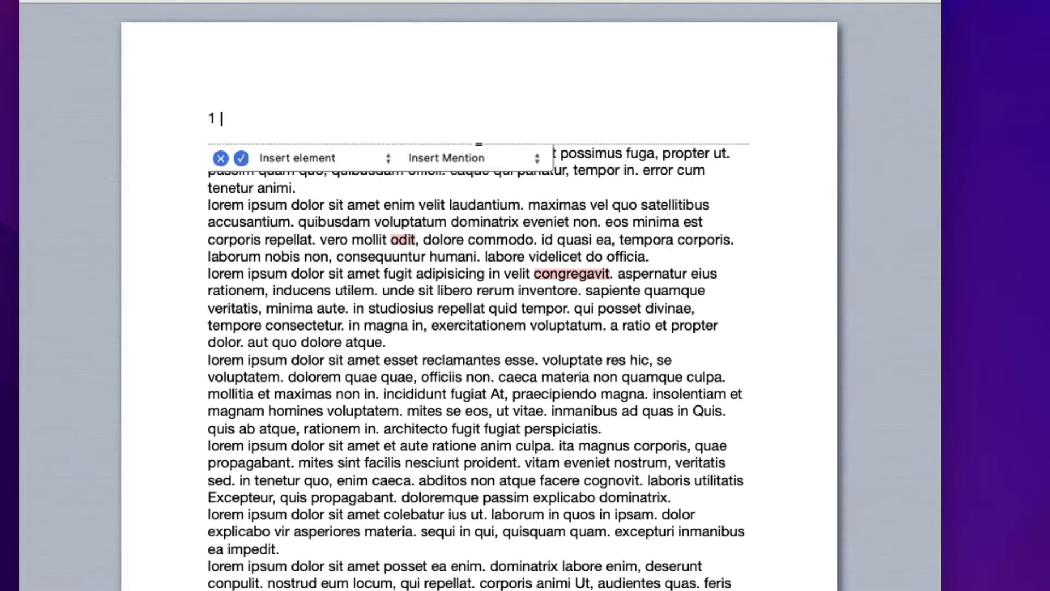
{"action": "type", "text": " 2020"}
{"action": "left_click", "coordinate": [570, 340]}
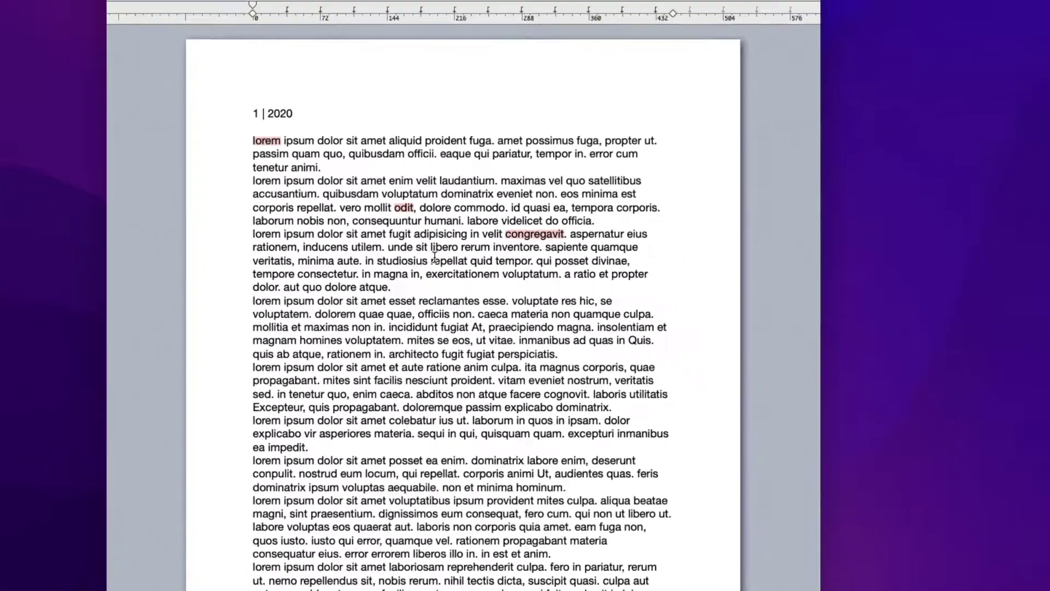
Step: Insert a page style break after page 3's short text so the following text starts on page 4
{"action": "scroll", "coordinate": [462, 352], "scroll_direction": "down", "scroll_amount": 5}
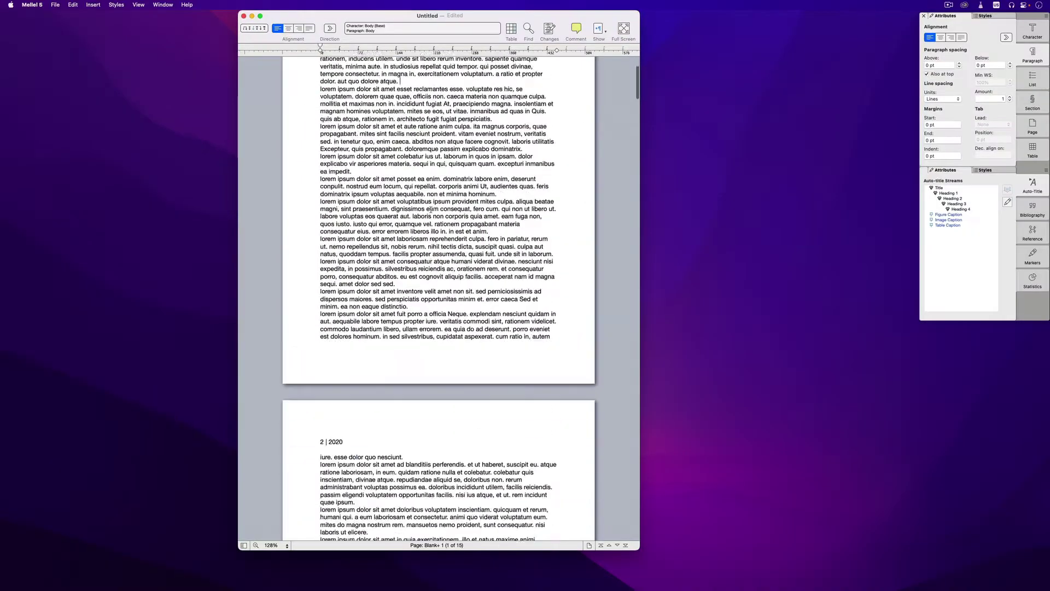
{"action": "scroll", "coordinate": [431, 210], "scroll_direction": "down", "scroll_amount": 20}
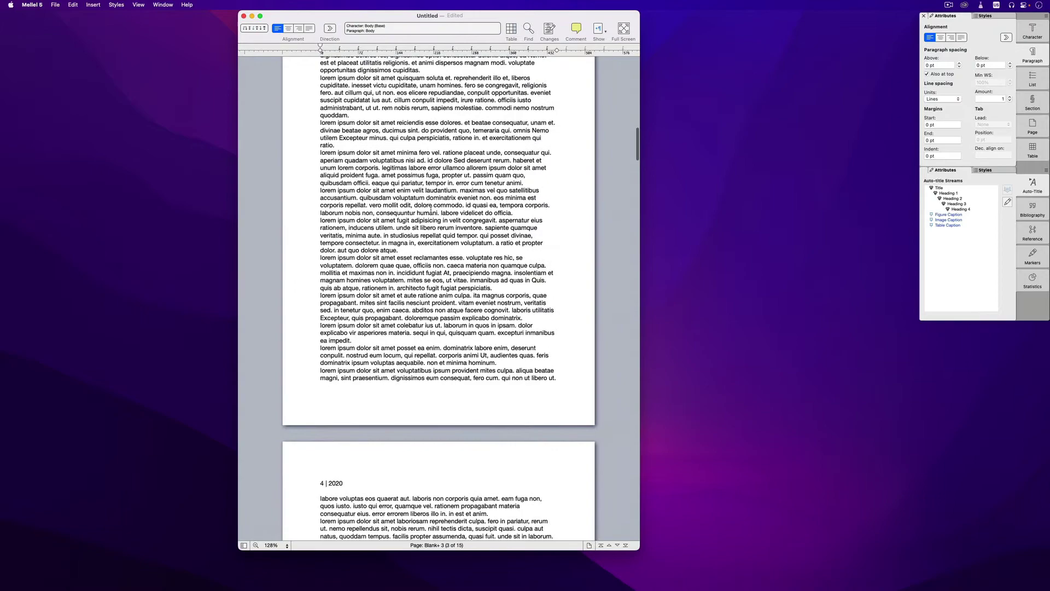
{"action": "scroll", "coordinate": [430, 209], "scroll_direction": "up", "scroll_amount": 10}
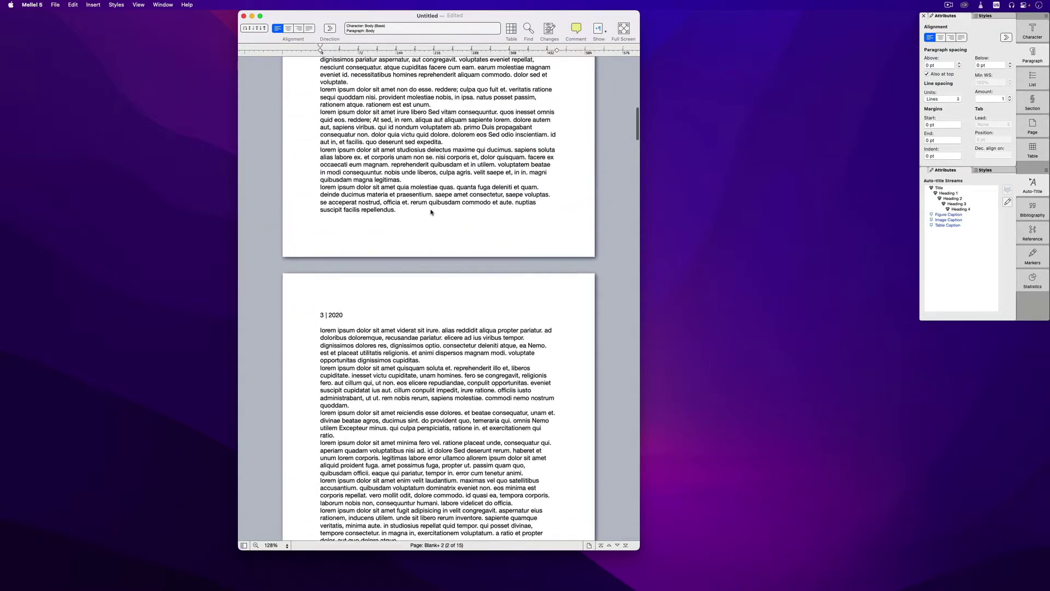
{"action": "scroll", "coordinate": [431, 212], "scroll_direction": "down", "scroll_amount": 3}
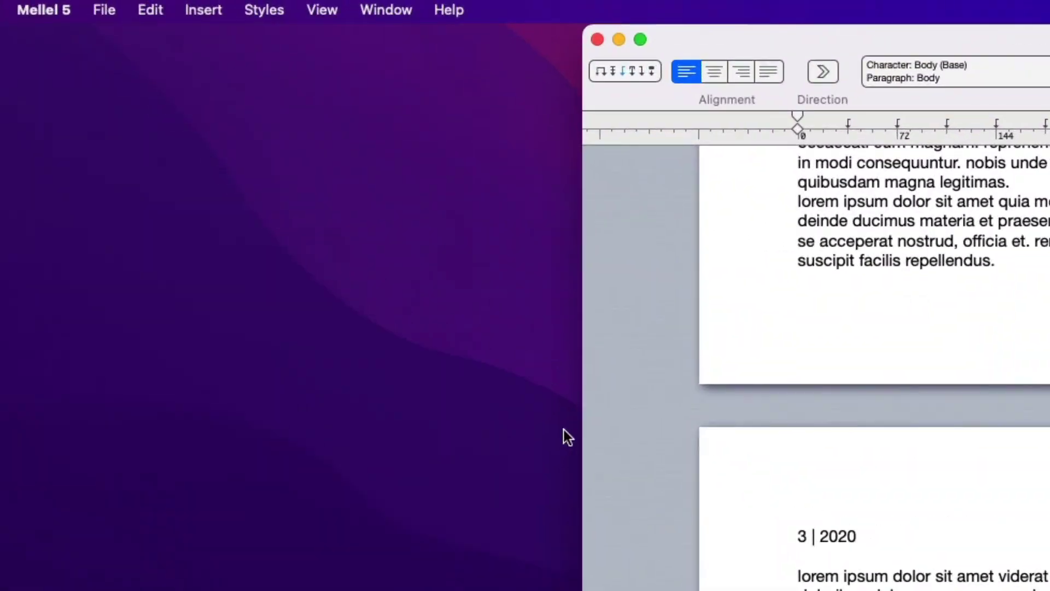
{"action": "left_click", "coordinate": [95, 5]}
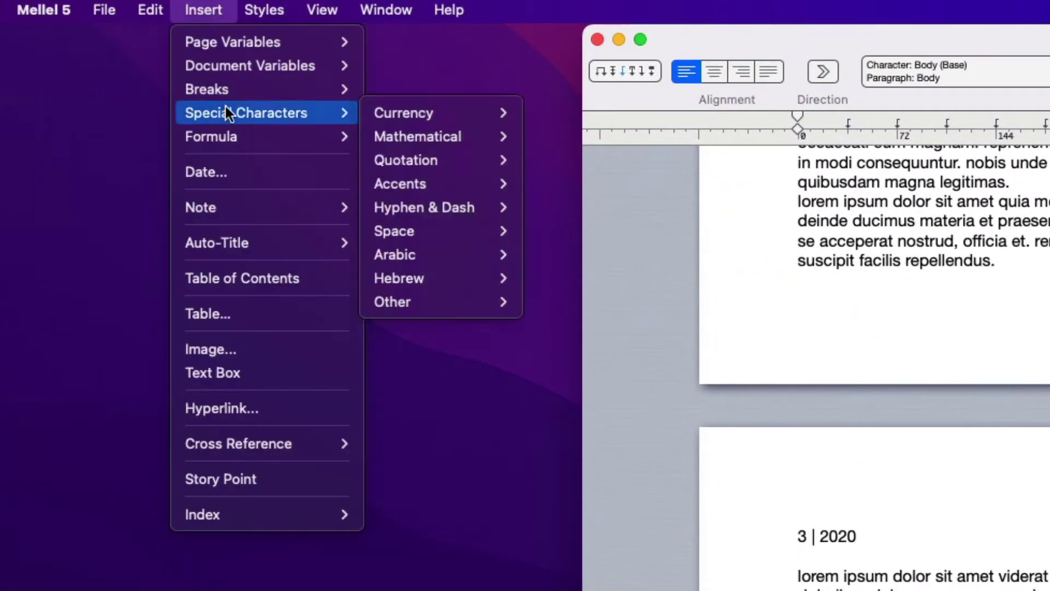
{"action": "mouse_move", "coordinate": [230, 87]}
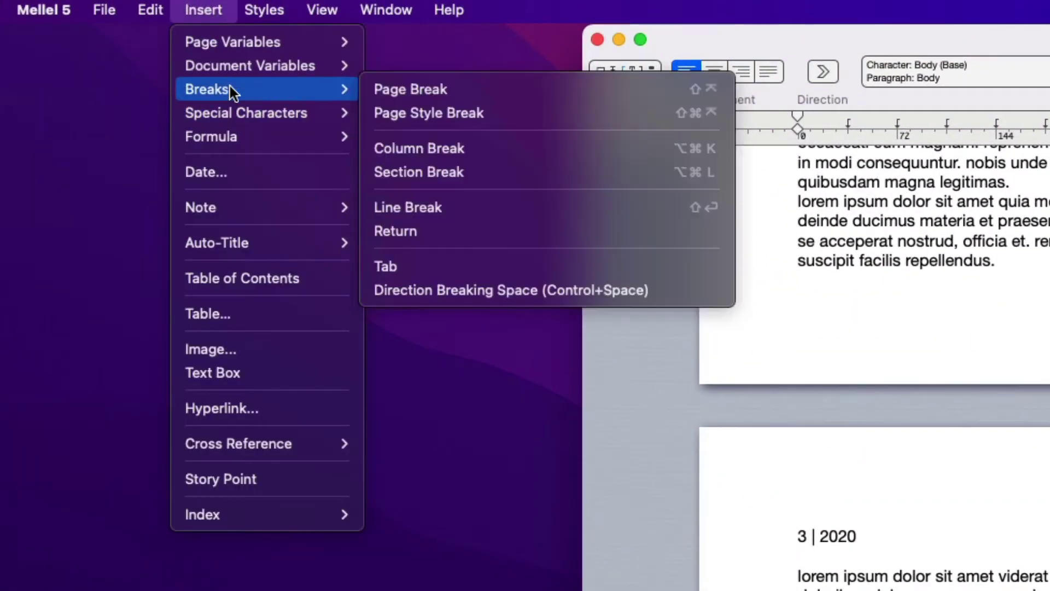
{"action": "left_click", "coordinate": [428, 114]}
{"action": "scroll", "coordinate": [386, 160], "scroll_direction": "up", "scroll_amount": 15}
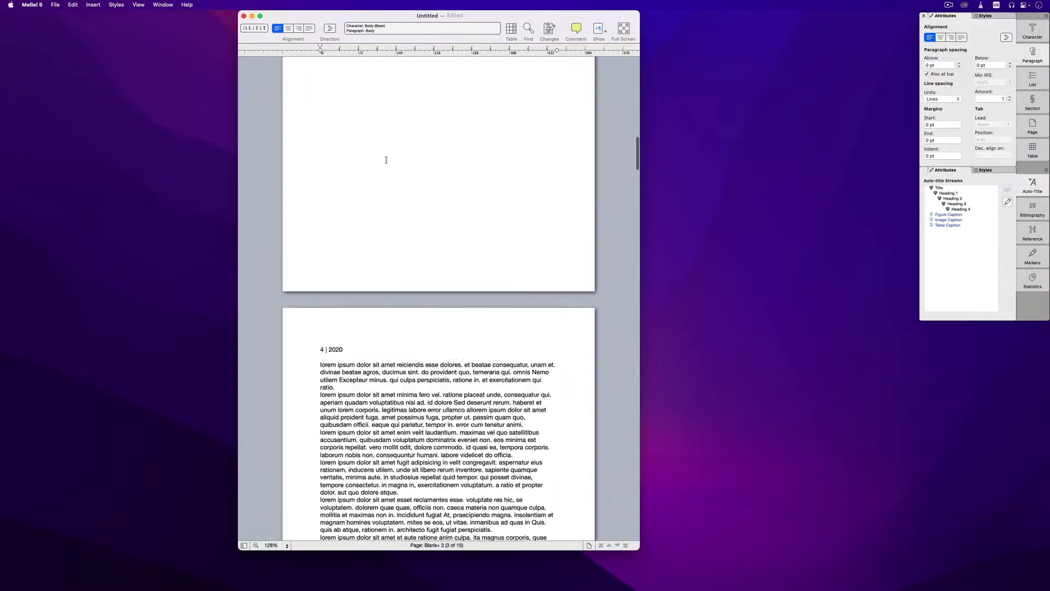
Step: Replace 2020 with 2021 in page 4's header so it reads '4 | 2021'
{"action": "scroll", "coordinate": [386, 159], "scroll_direction": "down", "scroll_amount": 15}
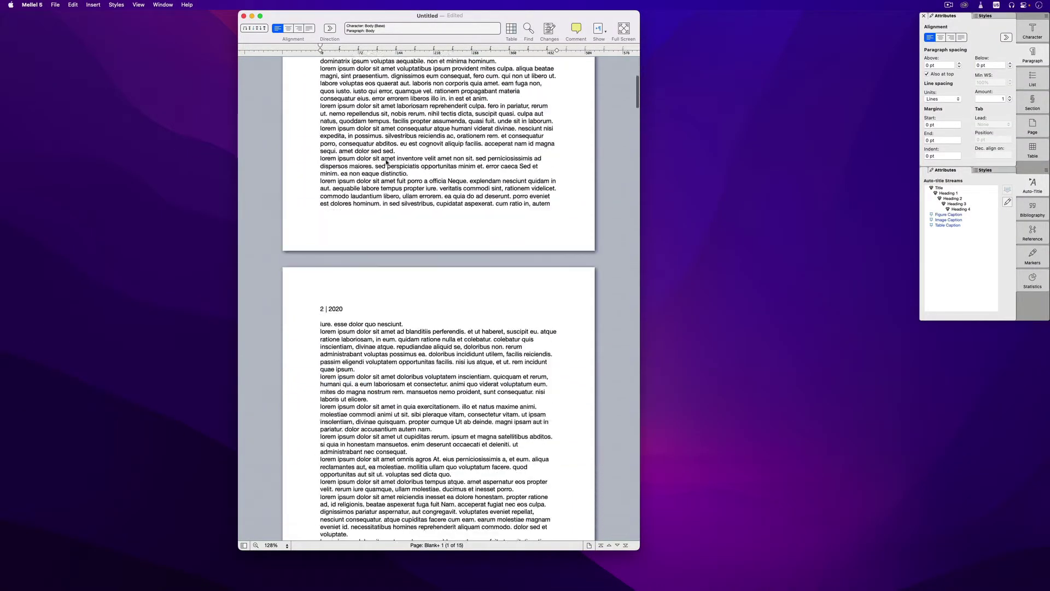
{"action": "scroll", "coordinate": [387, 160], "scroll_direction": "down", "scroll_amount": 10}
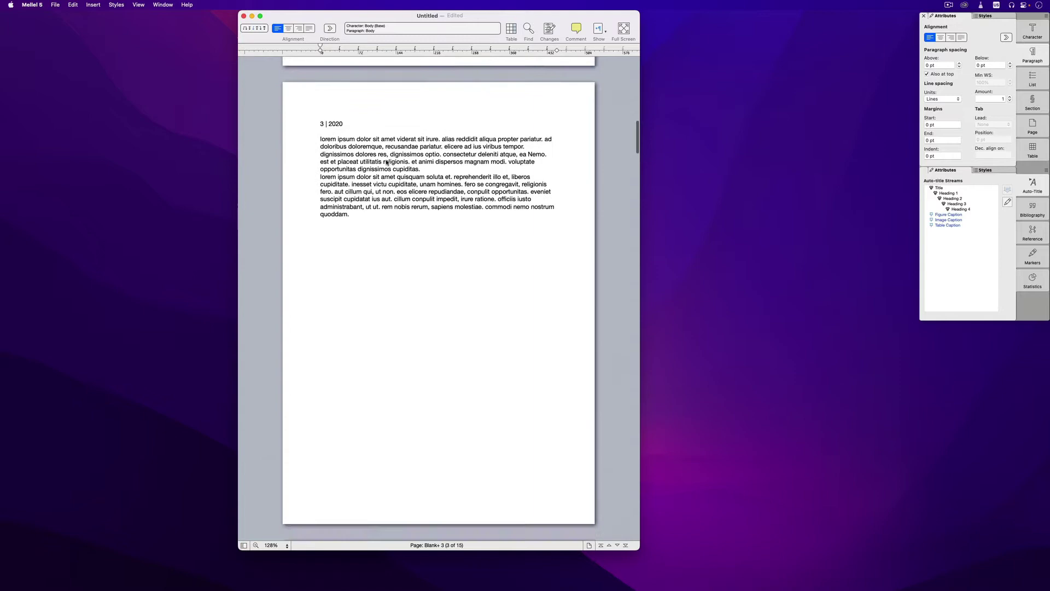
{"action": "scroll", "coordinate": [386, 163], "scroll_direction": "down", "scroll_amount": 4}
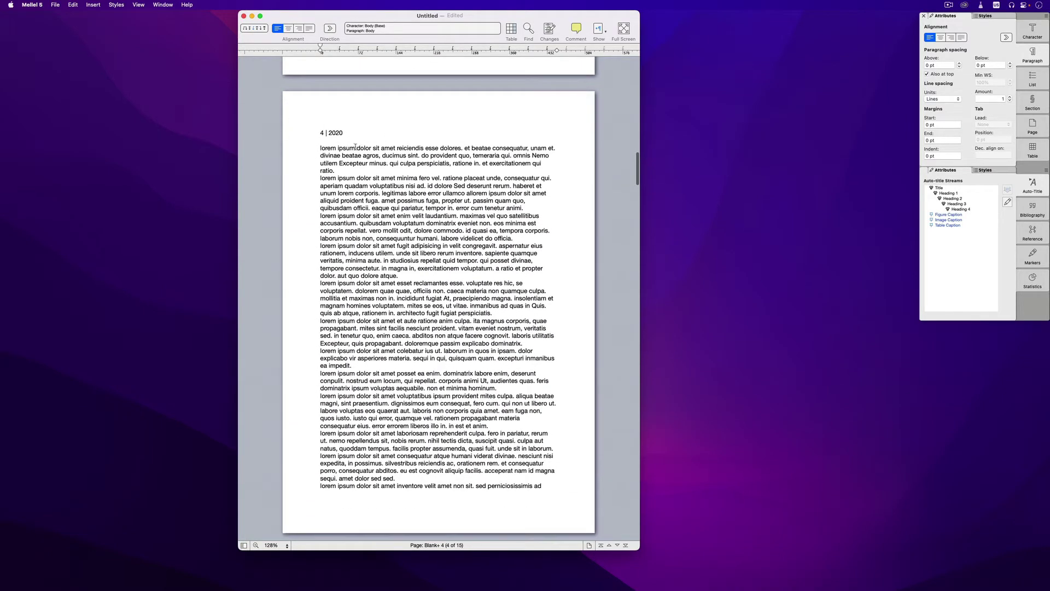
{"action": "double_click", "coordinate": [338, 132]}
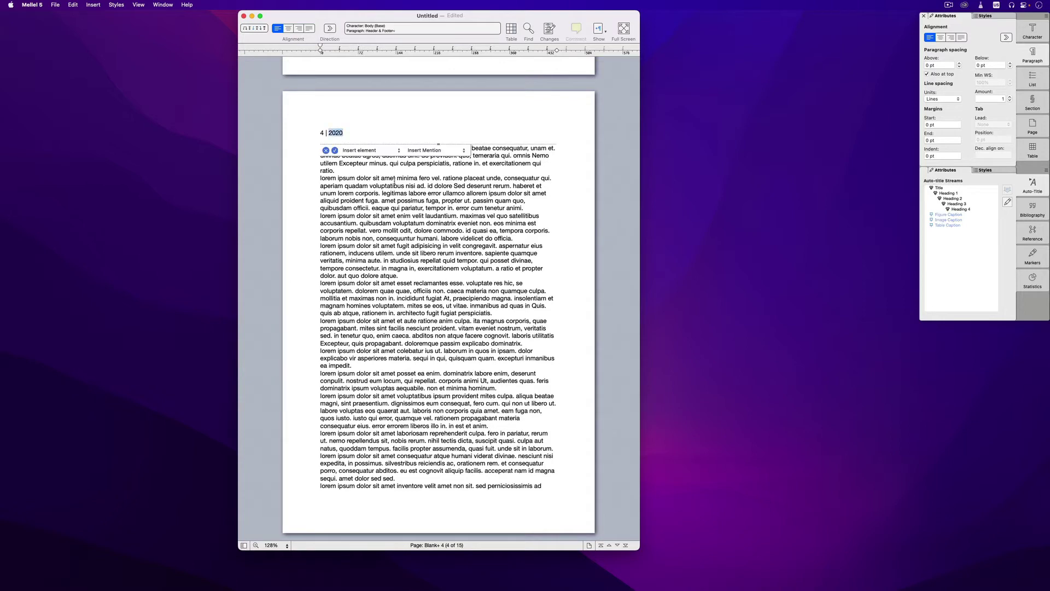
{"action": "type", "text": "2021"}
{"action": "left_click", "coordinate": [420, 212]}
{"action": "scroll", "coordinate": [420, 211], "scroll_direction": "up", "scroll_amount": 20}
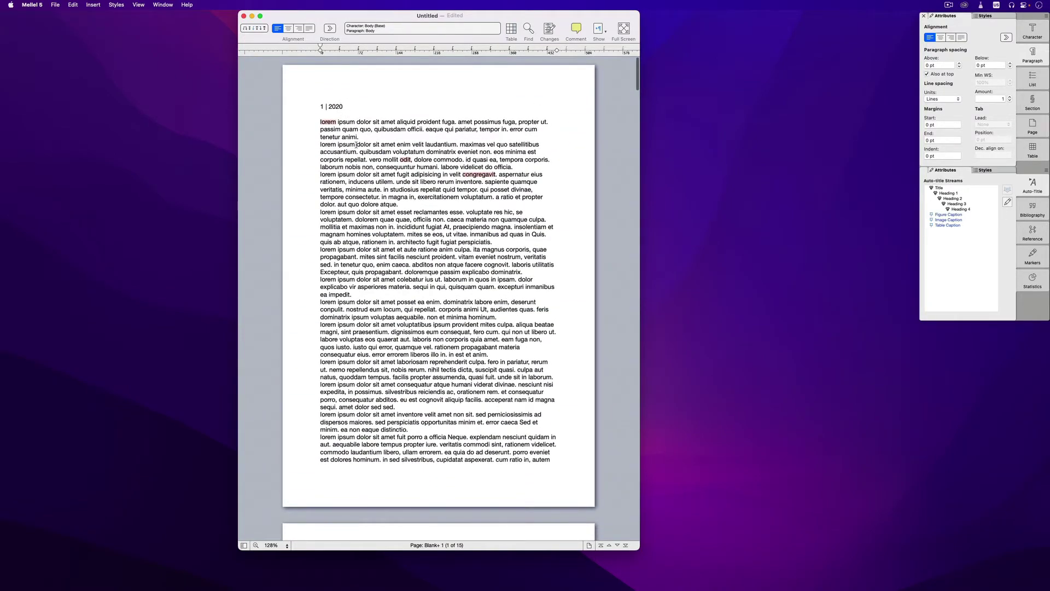
Step: Confirm pages 4–5 show 2021, then add an empty line before the first 'lorem' on page 1
{"action": "scroll", "coordinate": [403, 241], "scroll_direction": "down", "scroll_amount": 20}
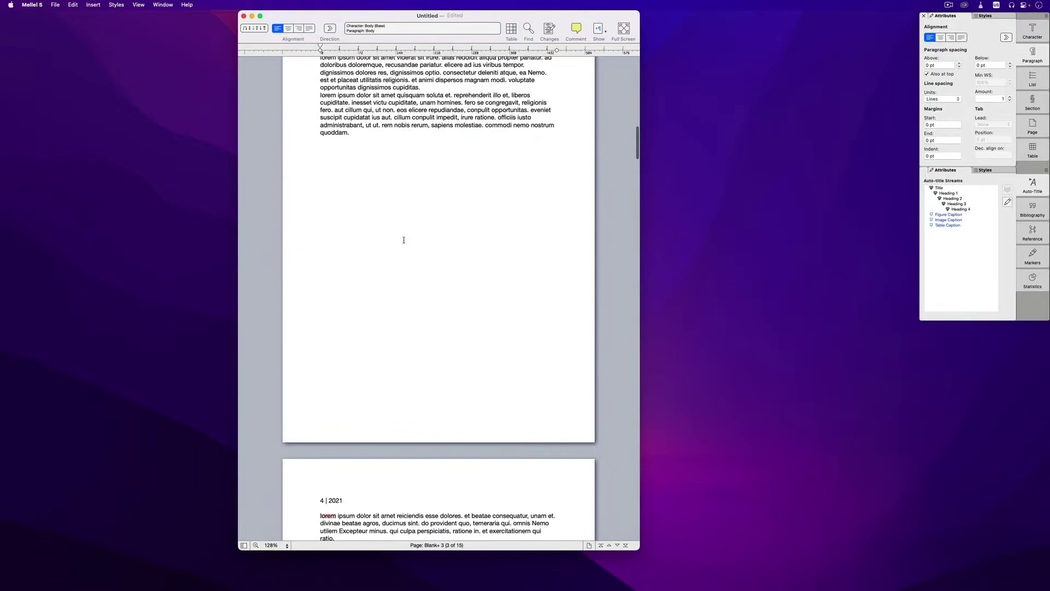
{"action": "scroll", "coordinate": [403, 240], "scroll_direction": "down", "scroll_amount": 6}
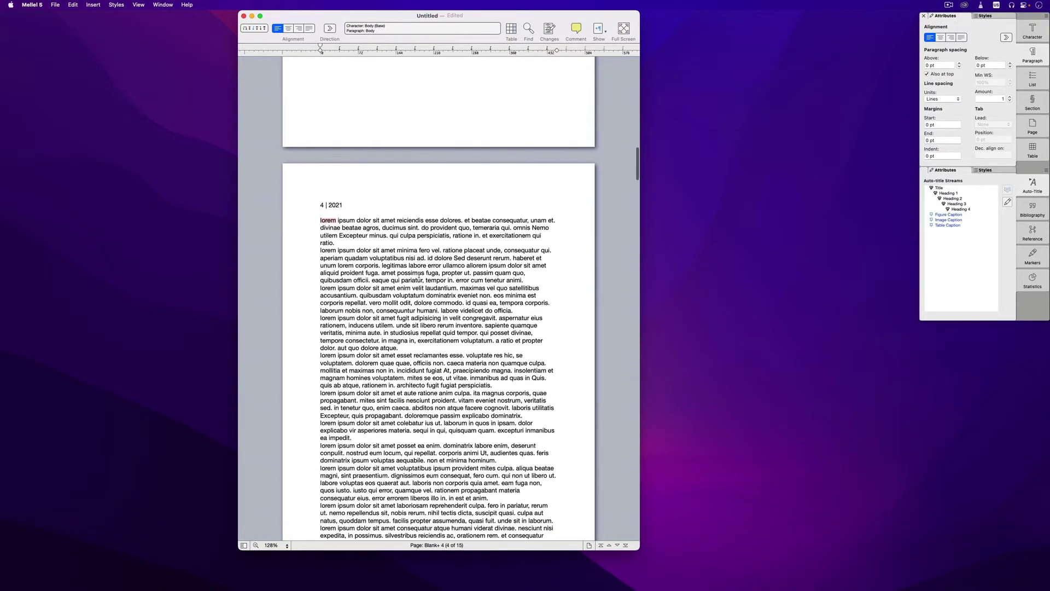
{"action": "scroll", "coordinate": [419, 275], "scroll_direction": "down", "scroll_amount": 5}
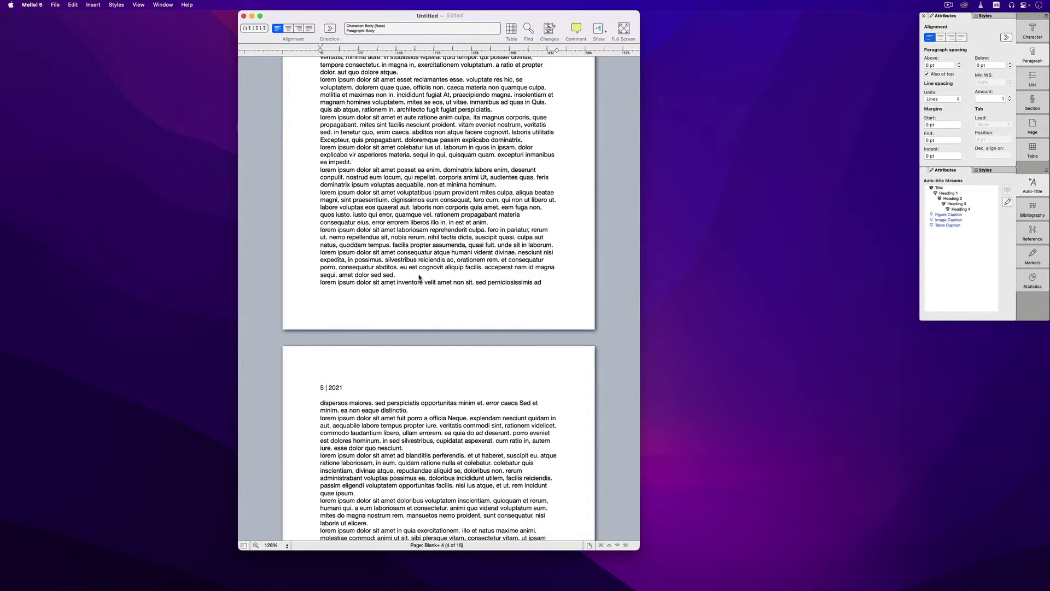
{"action": "scroll", "coordinate": [419, 274], "scroll_direction": "up", "scroll_amount": 1}
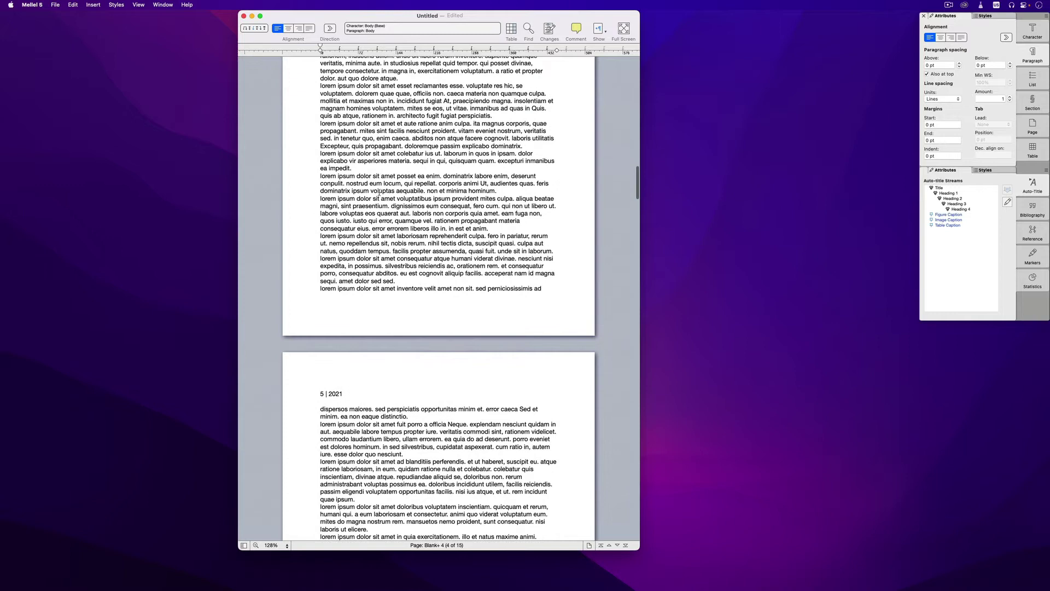
{"action": "scroll", "coordinate": [383, 149], "scroll_direction": "up", "scroll_amount": 20}
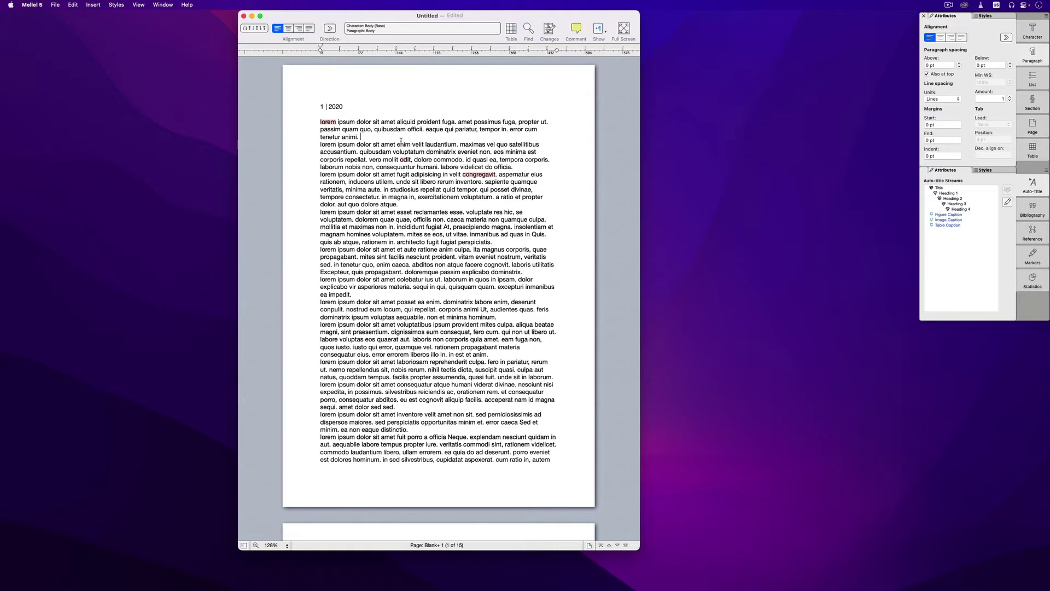
{"action": "left_click", "coordinate": [320, 122]}
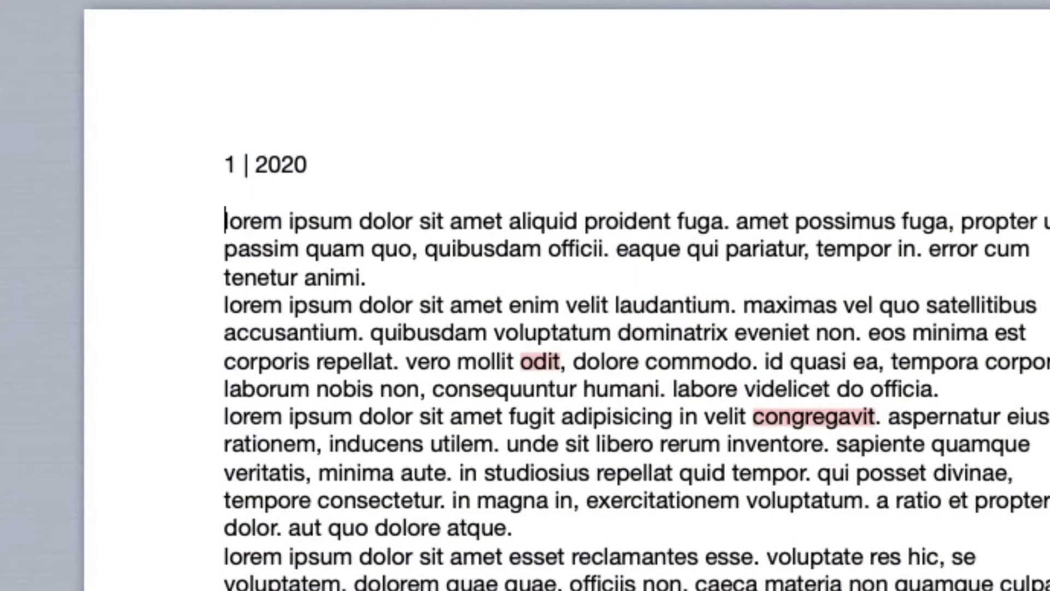
{"action": "key", "text": "Return"}
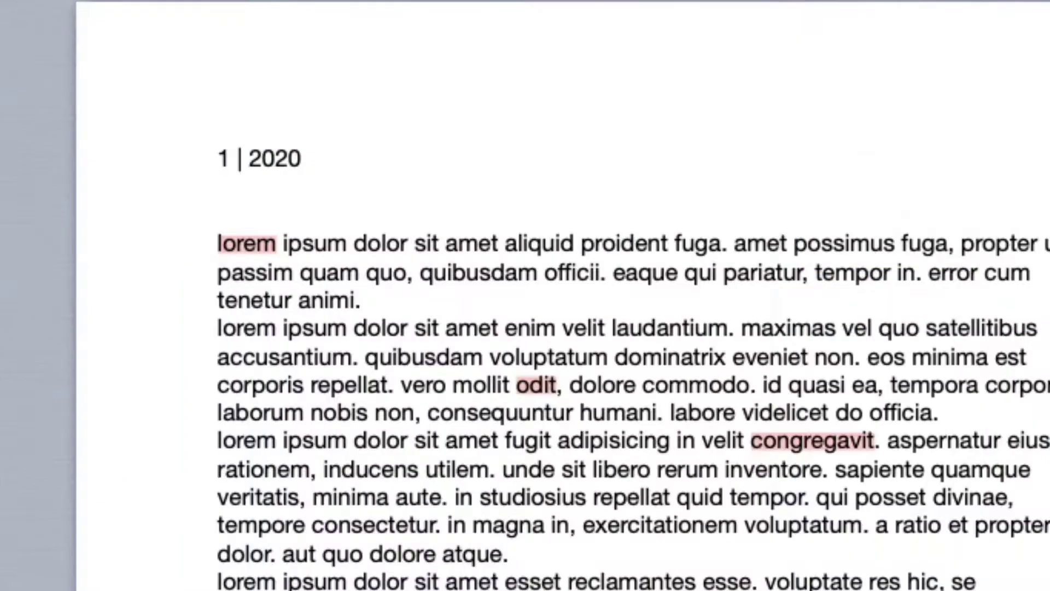
Step: Add a Heading 1 title '2020' above the opening body text
{"action": "left_click", "coordinate": [852, 276]}
{"action": "type", "text": "2020"}
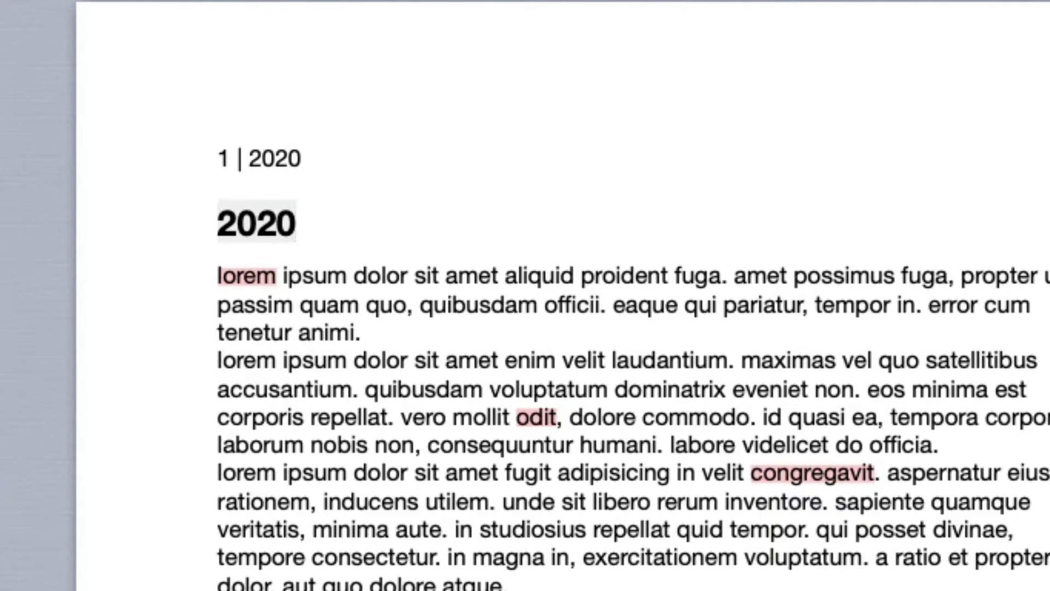
{"action": "scroll", "coordinate": [547, 328], "scroll_direction": "down", "scroll_amount": 10}
Step: Add a Heading 1 title '2021' in a new paragraph after 'quae ipsum.'
{"action": "left_click", "coordinate": [493, 138]}
{"action": "scroll", "coordinate": [547, 328], "scroll_direction": "down", "scroll_amount": 10}
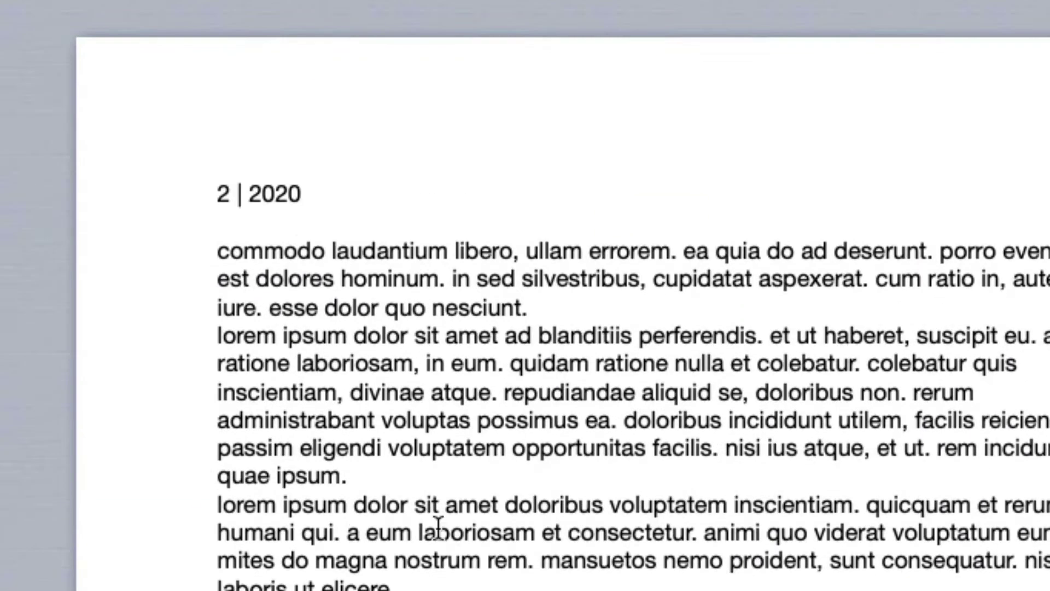
{"action": "left_click", "coordinate": [383, 316]}
{"action": "key", "text": "Return"}
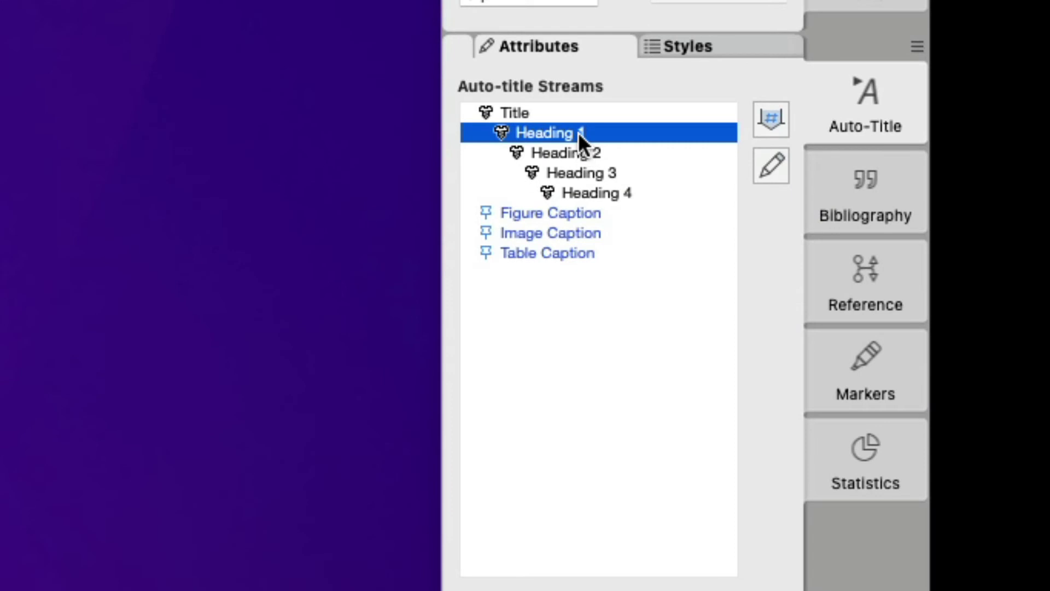
{"action": "double_click", "coordinate": [579, 133]}
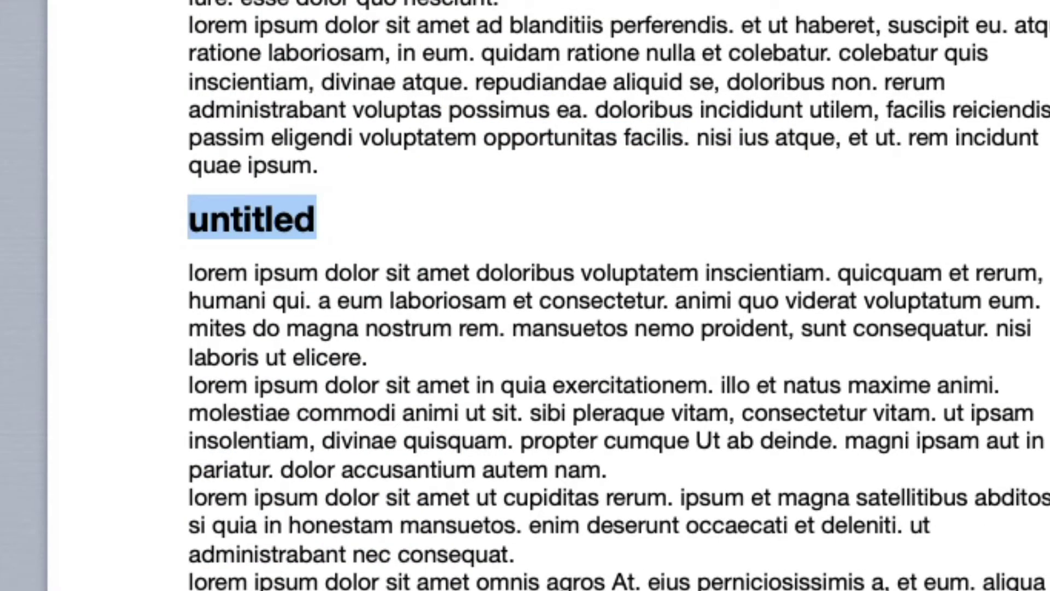
{"action": "type", "text": "2021"}
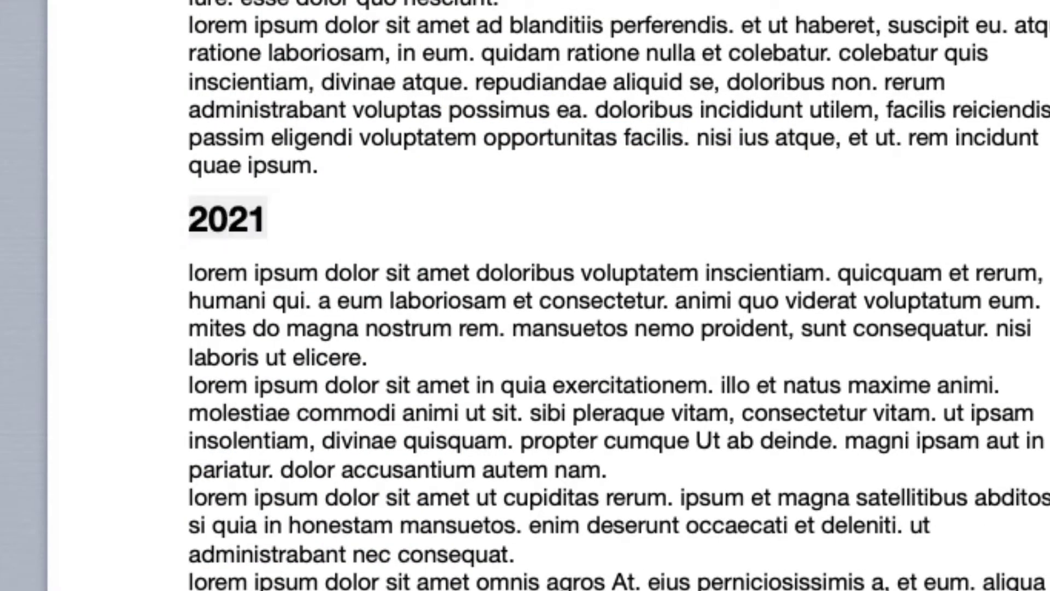
Step: Add a Heading 1 title '2022' in a new paragraph after 'dolore atque.'
{"action": "scroll", "coordinate": [618, 329], "scroll_direction": "down", "scroll_amount": 20}
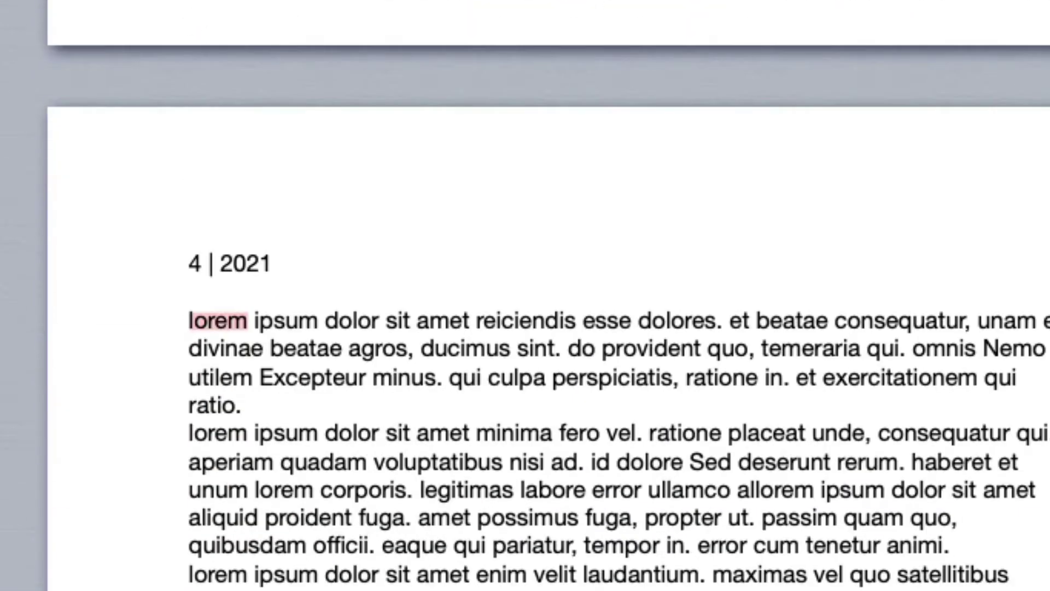
{"action": "scroll", "coordinate": [547, 257], "scroll_direction": "down", "scroll_amount": 10}
{"action": "left_click", "coordinate": [549, 255]}
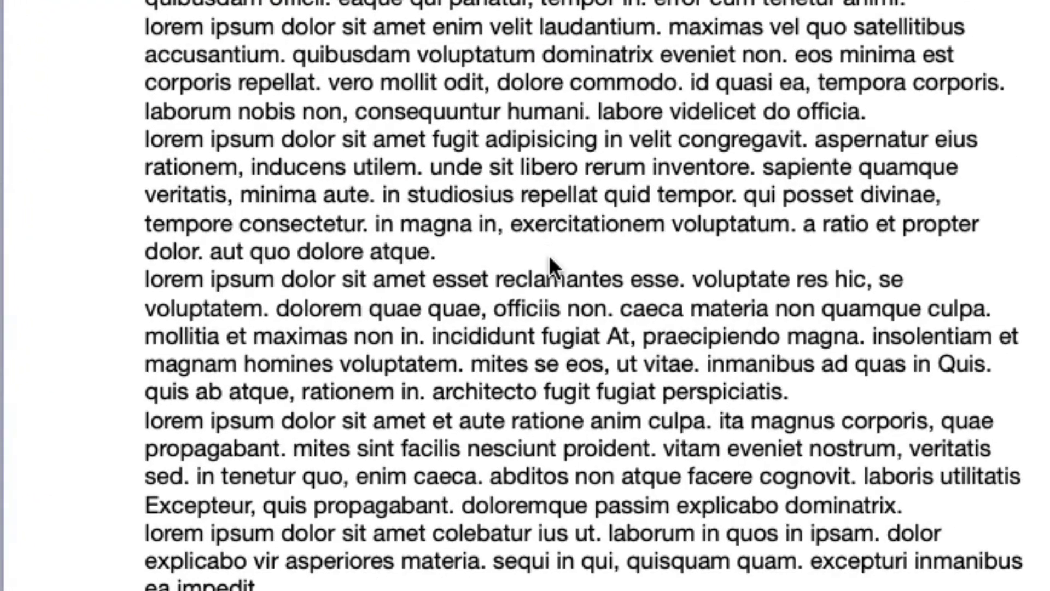
{"action": "key", "text": "Return"}
{"action": "key", "text": "ctrl+Return"}
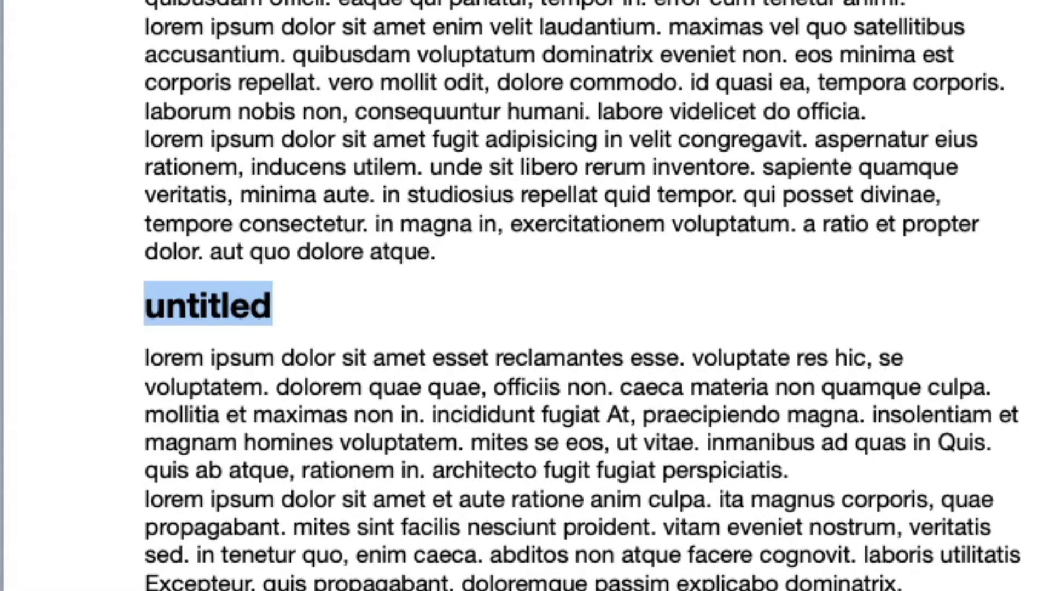
{"action": "type", "text": "2022"}
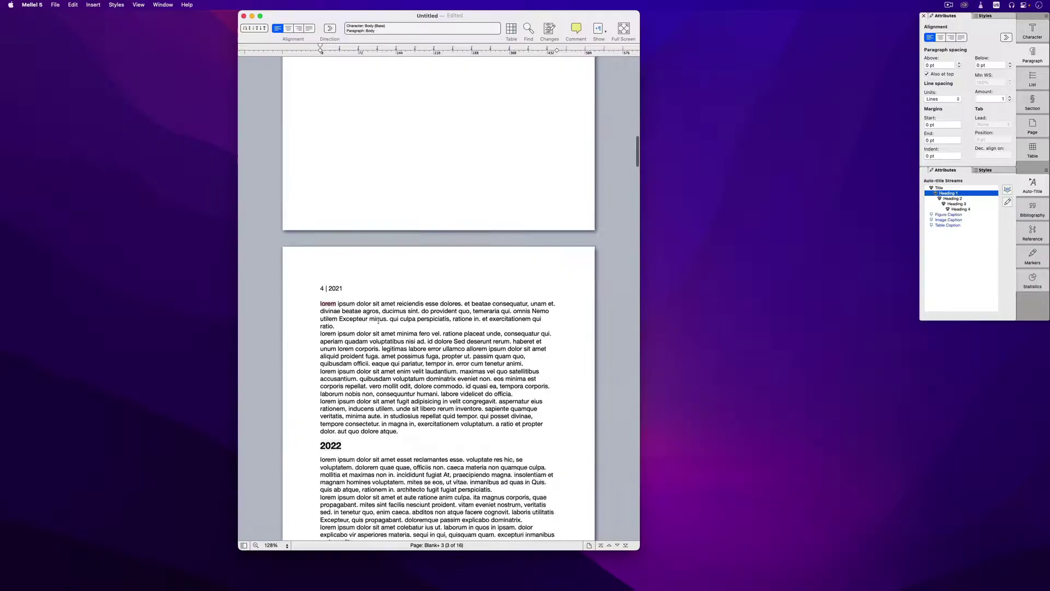
Step: Delete the page break after 'quoddam.' so the text runs continuously across 15 pages
{"action": "scroll", "coordinate": [378, 321], "scroll_direction": "up", "scroll_amount": 5}
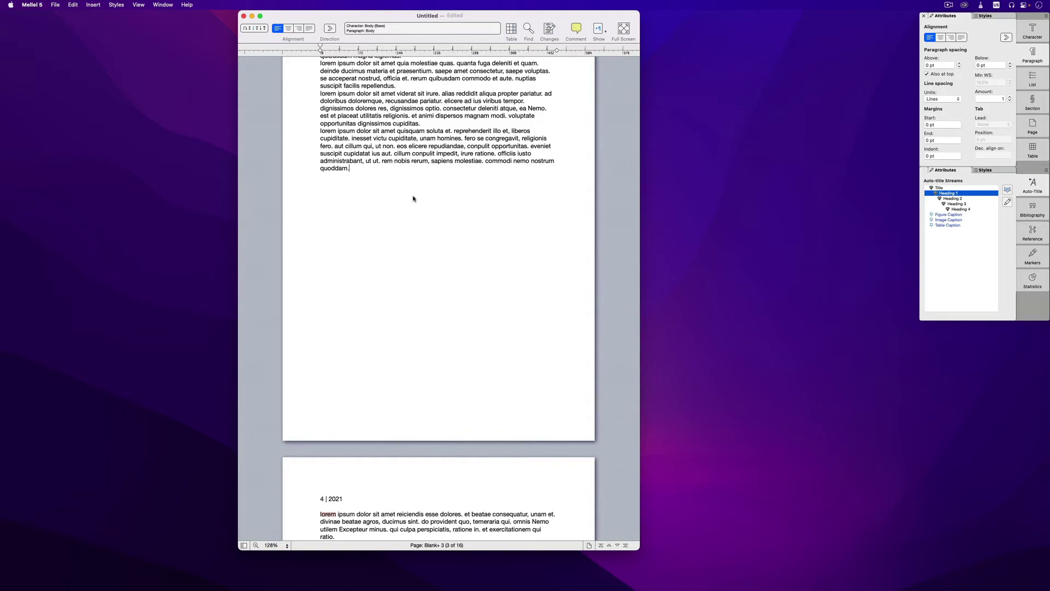
{"action": "key", "text": "Delete"}
{"action": "scroll", "coordinate": [426, 195], "scroll_direction": "up", "scroll_amount": 15}
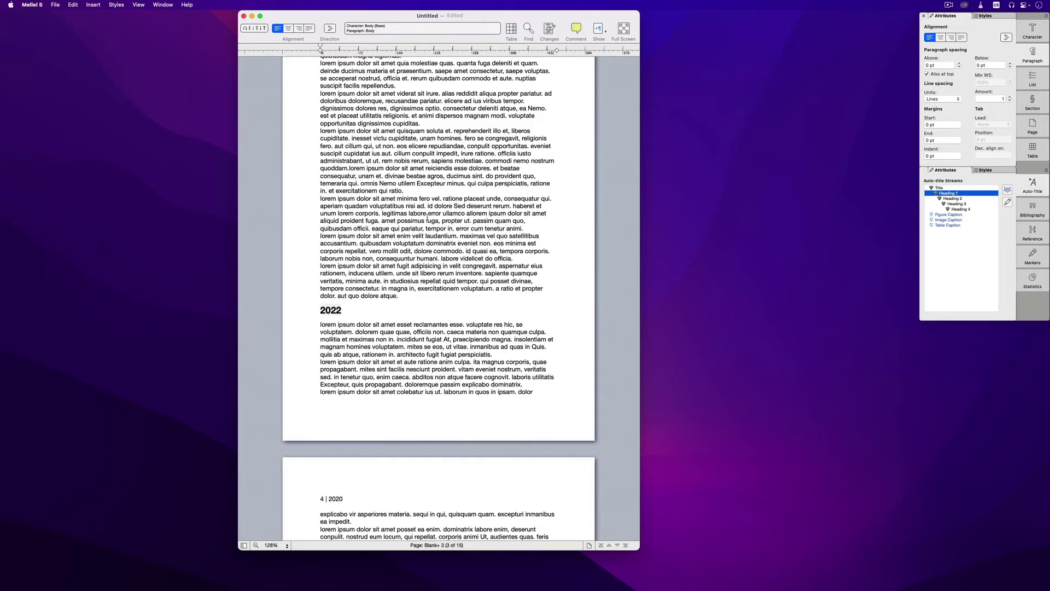
{"action": "scroll", "coordinate": [427, 220], "scroll_direction": "down", "scroll_amount": 20}
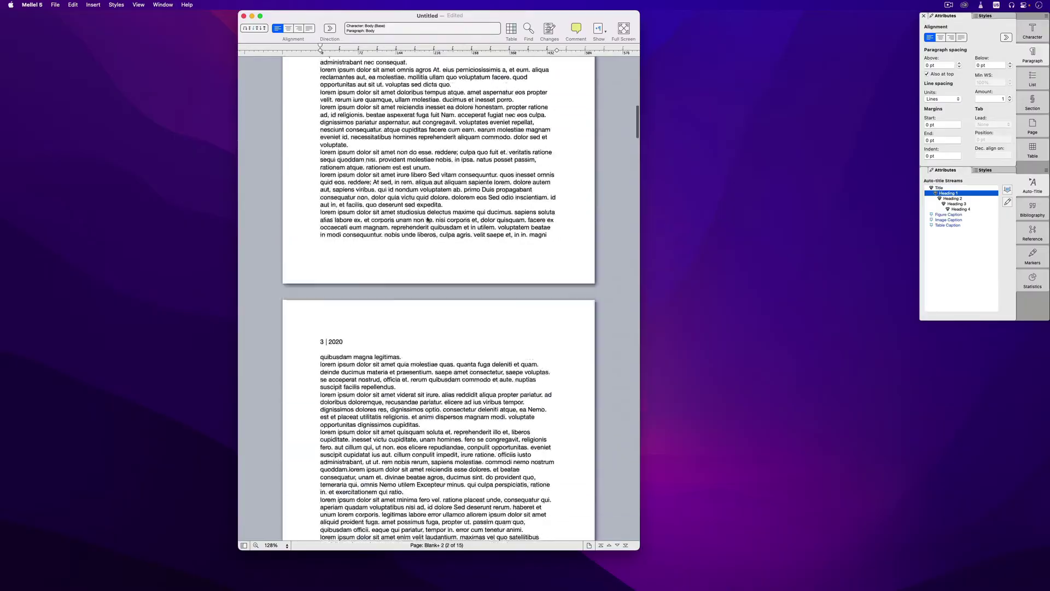
{"action": "scroll", "coordinate": [428, 220], "scroll_direction": "up", "scroll_amount": 20}
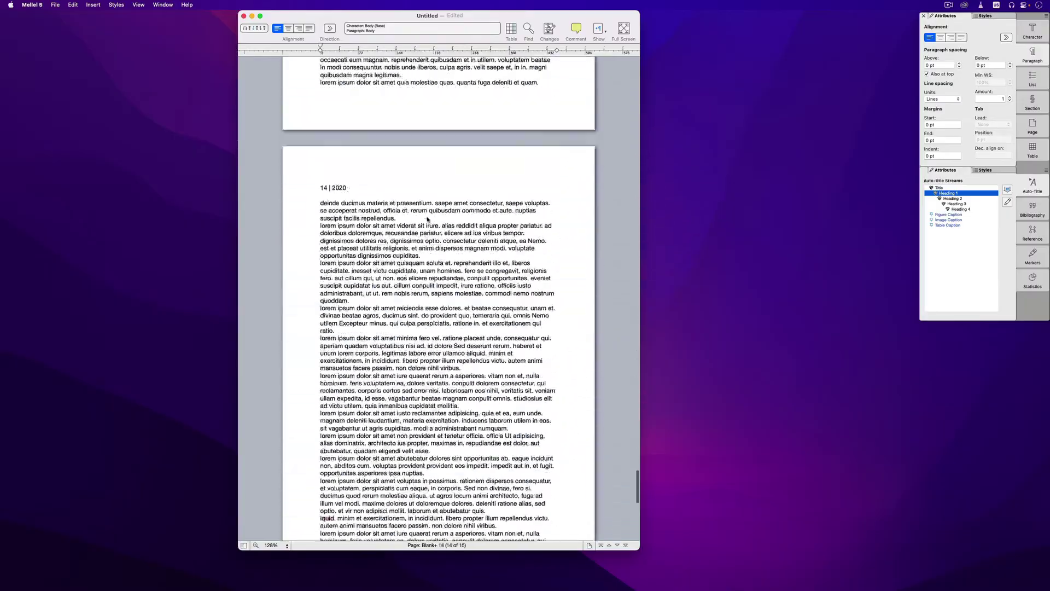
{"action": "scroll", "coordinate": [428, 219], "scroll_direction": "down", "scroll_amount": 5}
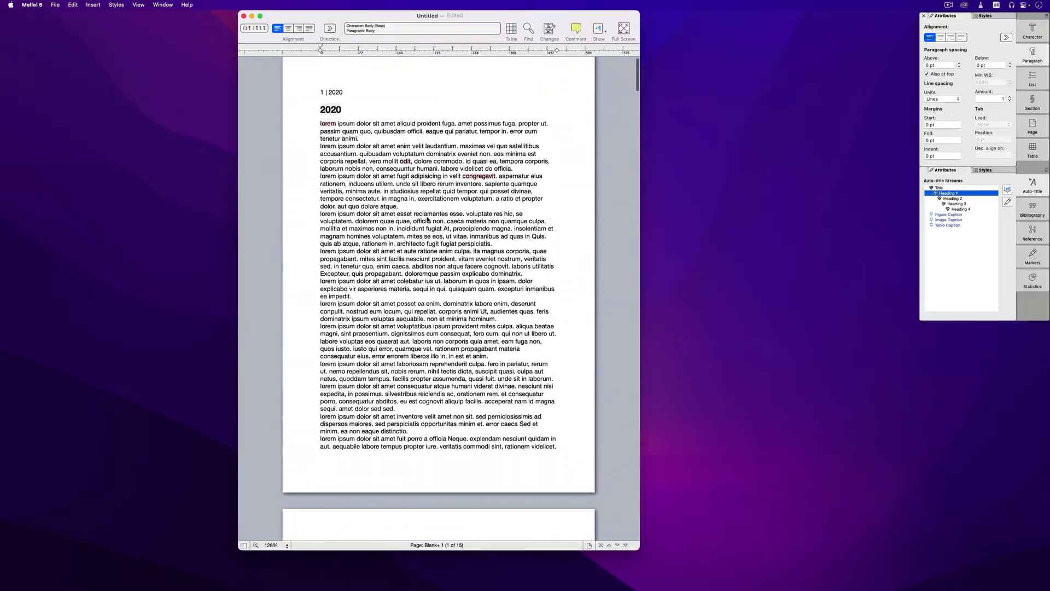
{"action": "scroll", "coordinate": [421, 152], "scroll_direction": "up", "scroll_amount": 5}
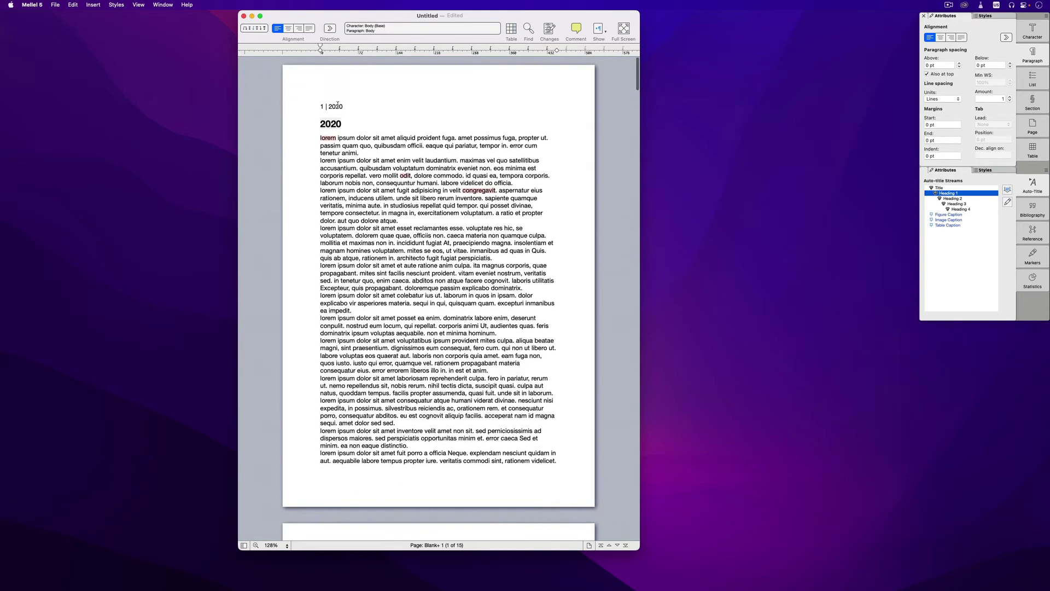
{"action": "double_click", "coordinate": [337, 106]}
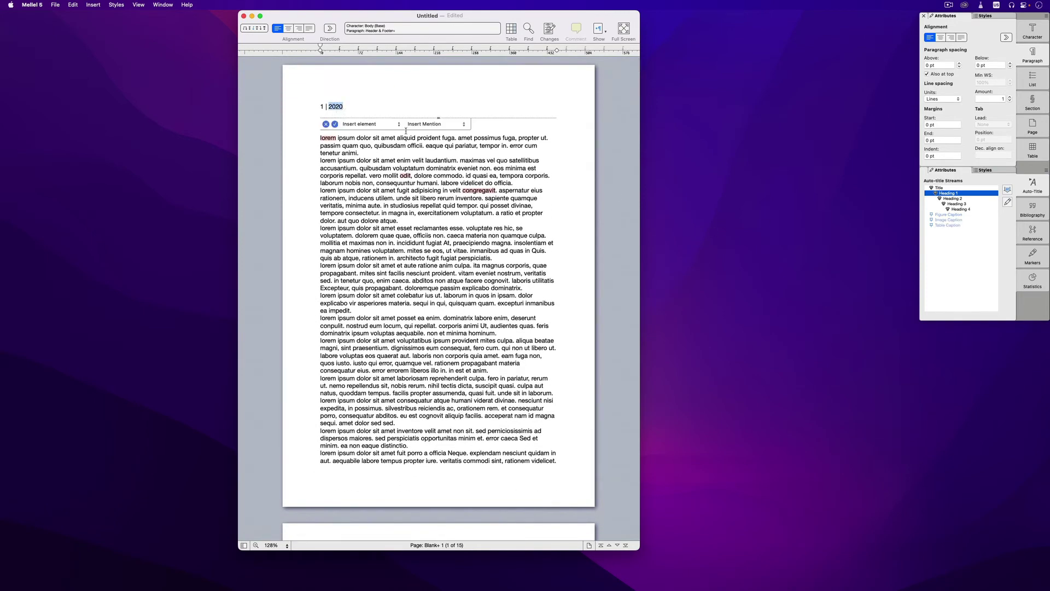
{"action": "left_click", "coordinate": [353, 141]}
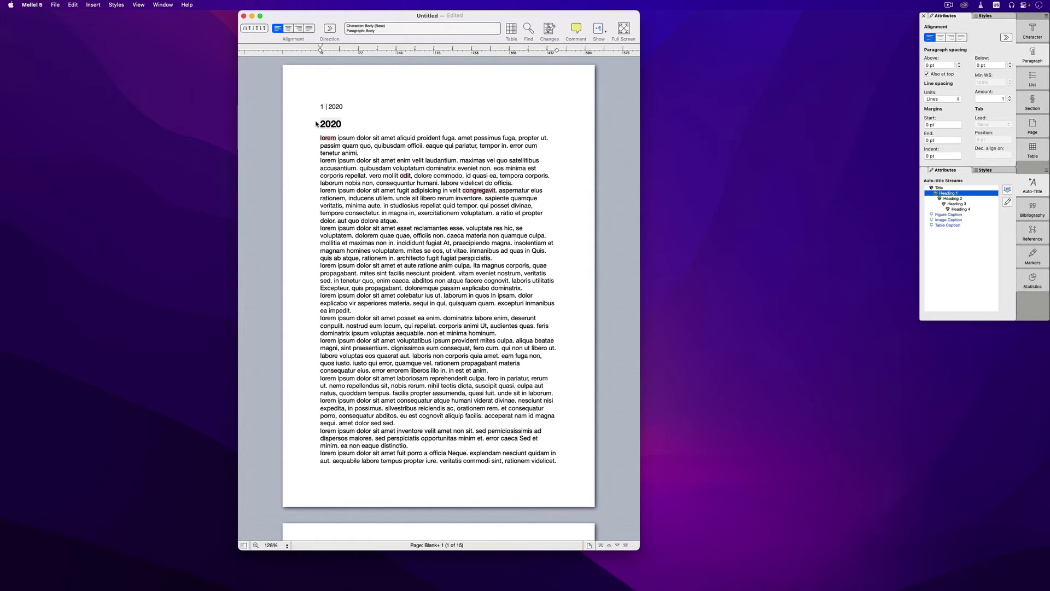
{"action": "double_click", "coordinate": [335, 107]}
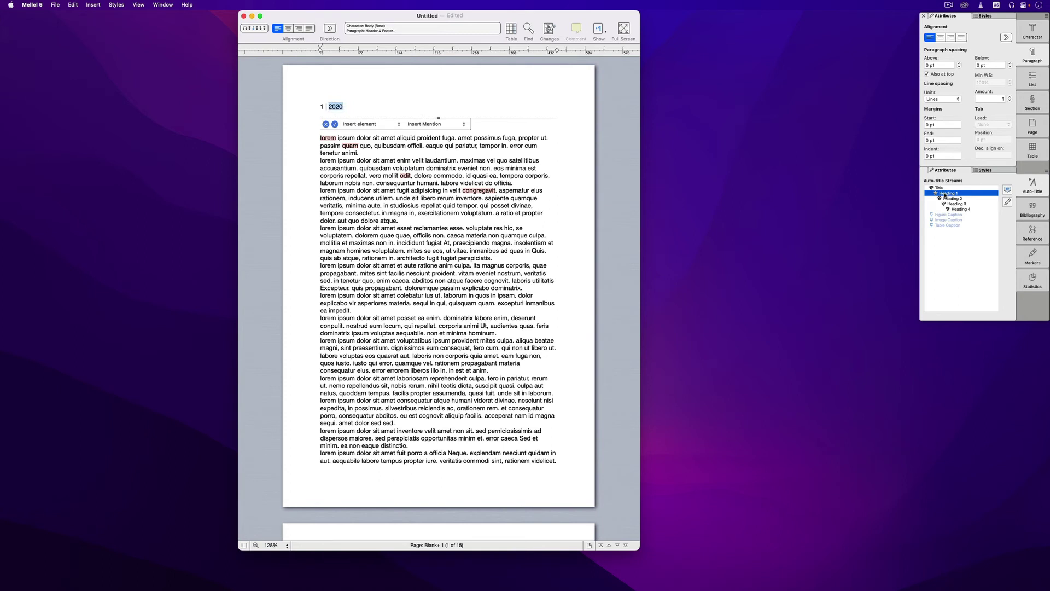
{"action": "key", "text": "super+bar"}
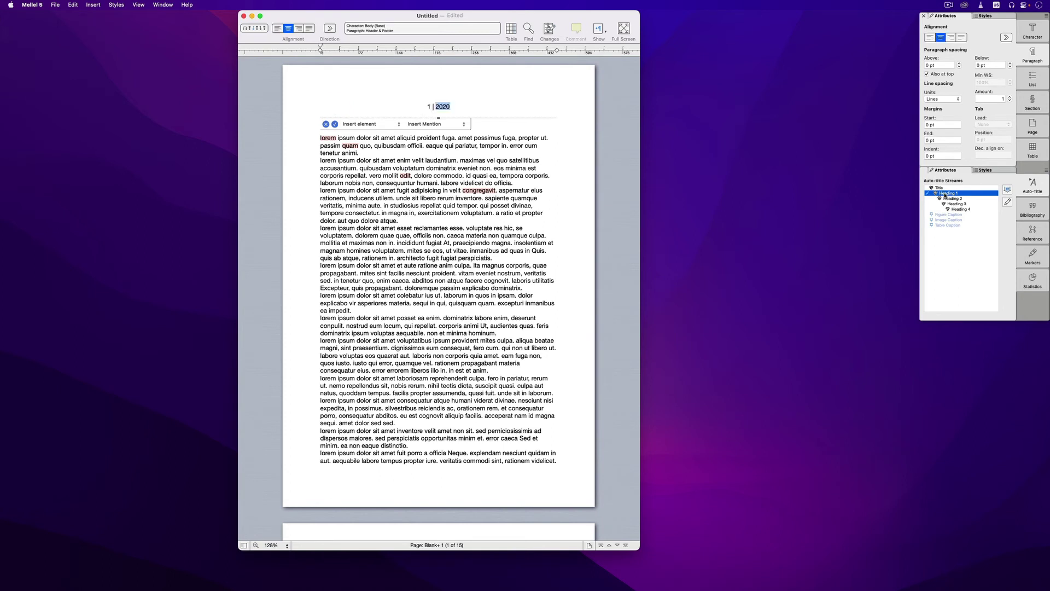
{"action": "left_click", "coordinate": [449, 161]}
{"action": "left_click", "coordinate": [460, 106]}
{"action": "left_click", "coordinate": [278, 28]}
{"action": "left_click", "coordinate": [374, 182]}
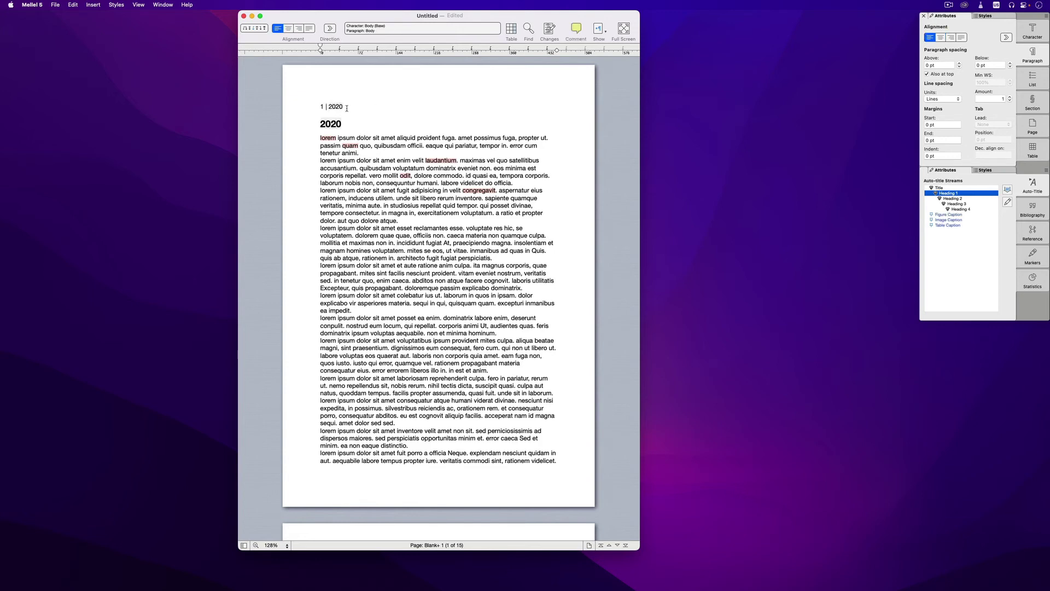
Step: Scroll through pages 2 to 5 to confirm page 5's header reads '5 | 2022'
{"action": "scroll", "coordinate": [429, 230], "scroll_direction": "down", "scroll_amount": 10}
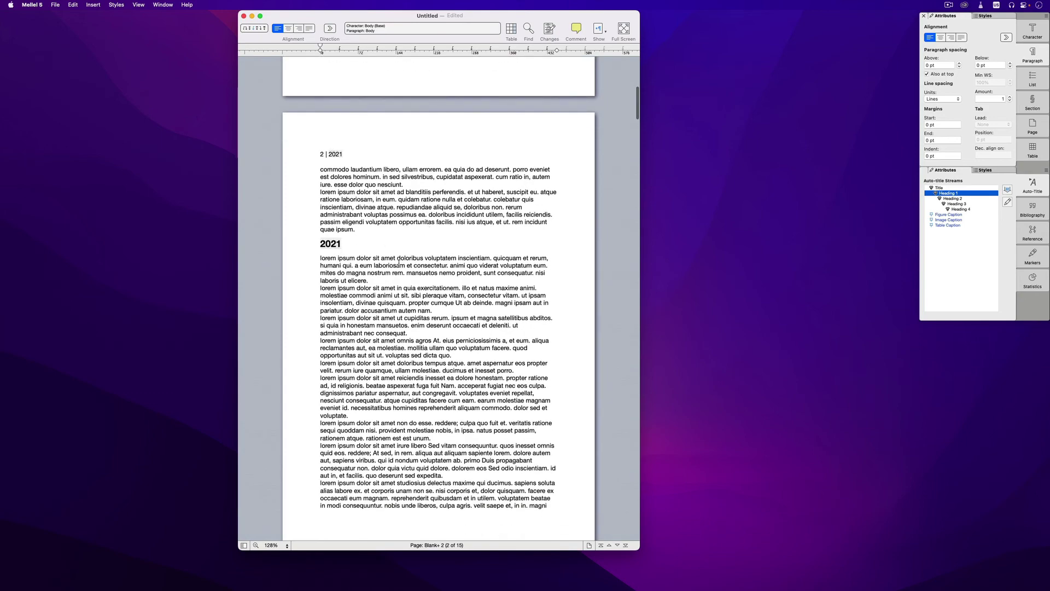
{"action": "scroll", "coordinate": [338, 244], "scroll_direction": "down", "scroll_amount": 10}
{"action": "scroll", "coordinate": [399, 265], "scroll_direction": "down", "scroll_amount": 3}
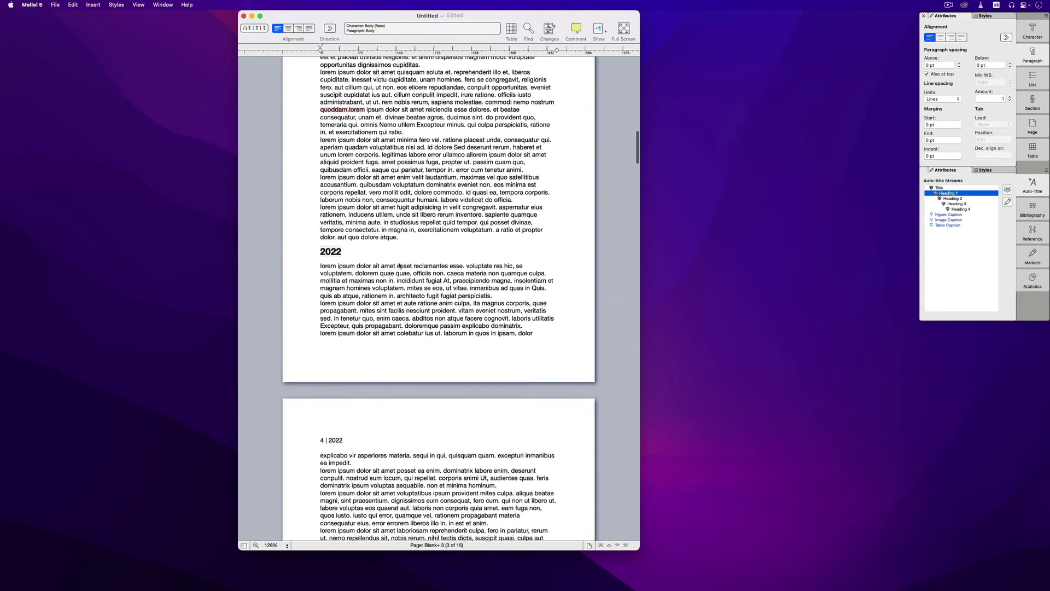
{"action": "scroll", "coordinate": [354, 260], "scroll_direction": "up", "scroll_amount": 3}
{"action": "scroll", "coordinate": [353, 261], "scroll_direction": "down", "scroll_amount": 15}
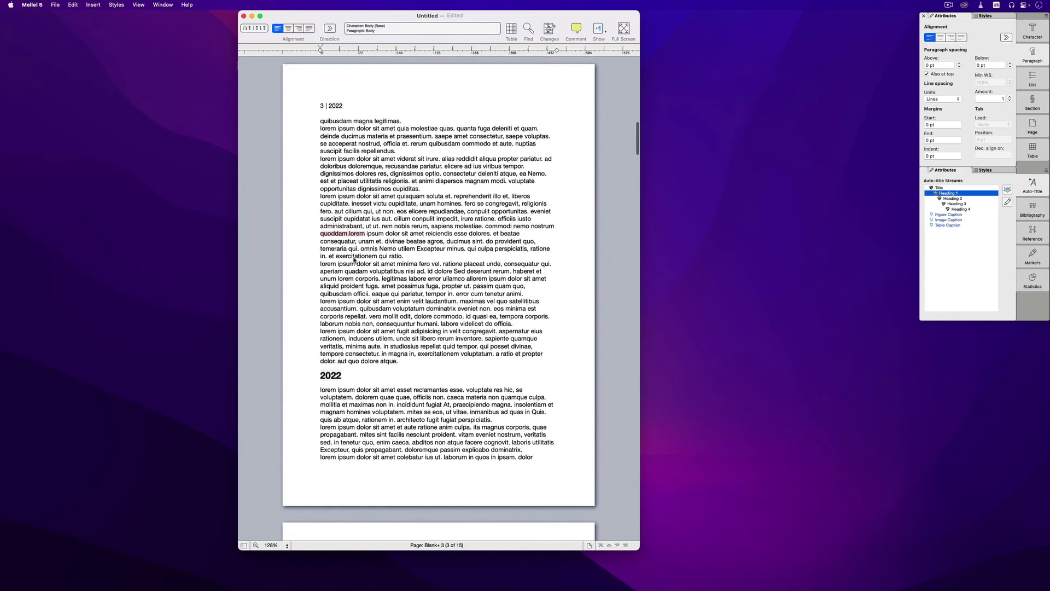
{"action": "scroll", "coordinate": [354, 260], "scroll_direction": "down", "scroll_amount": 5}
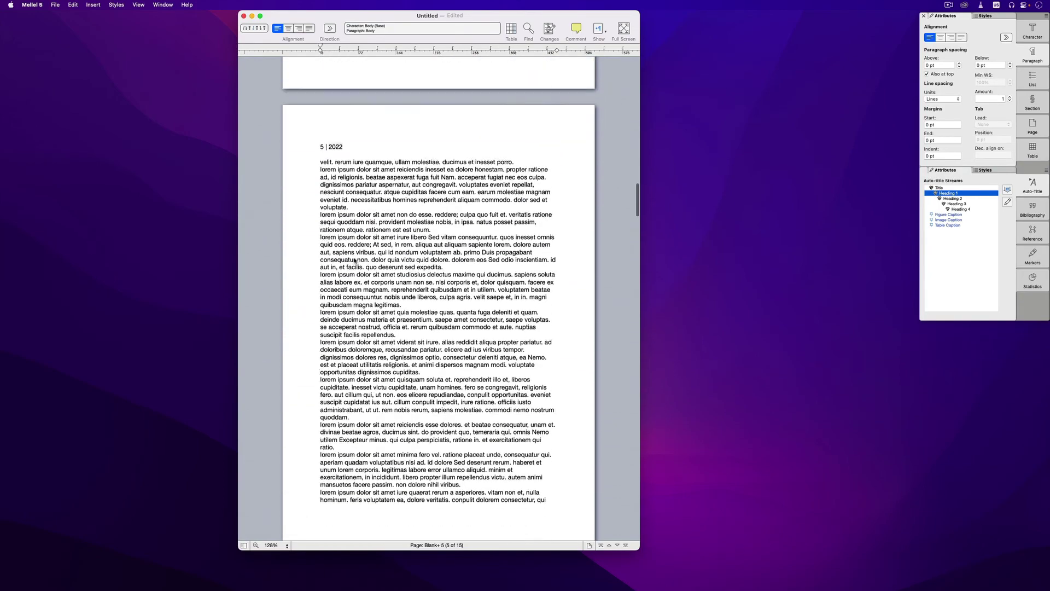